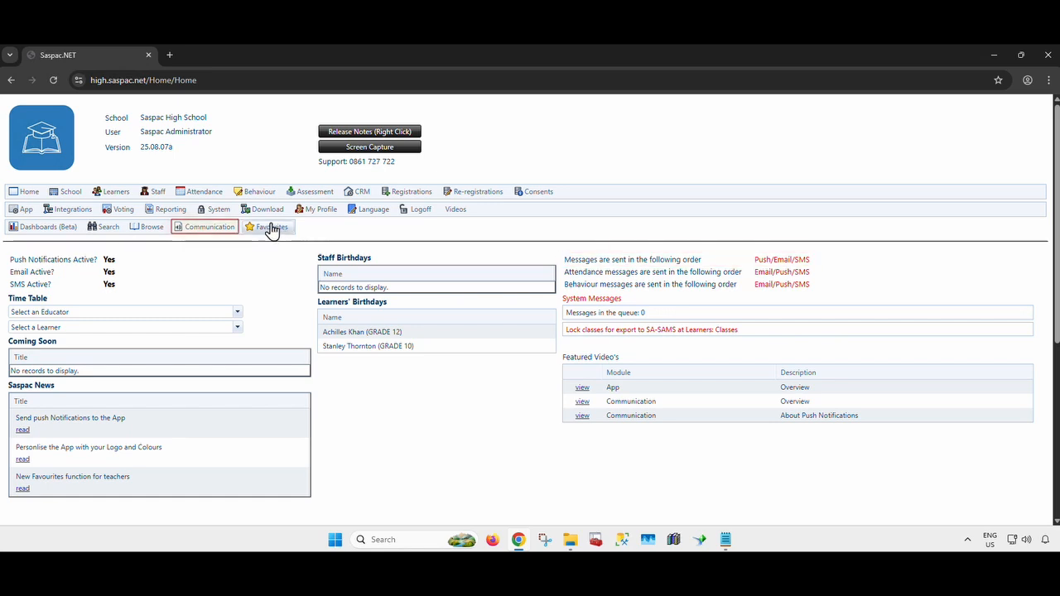
# Step: Open the Communication module, review the message type priority in its settings, and return to the messaging overview
pyautogui.click(216, 229)
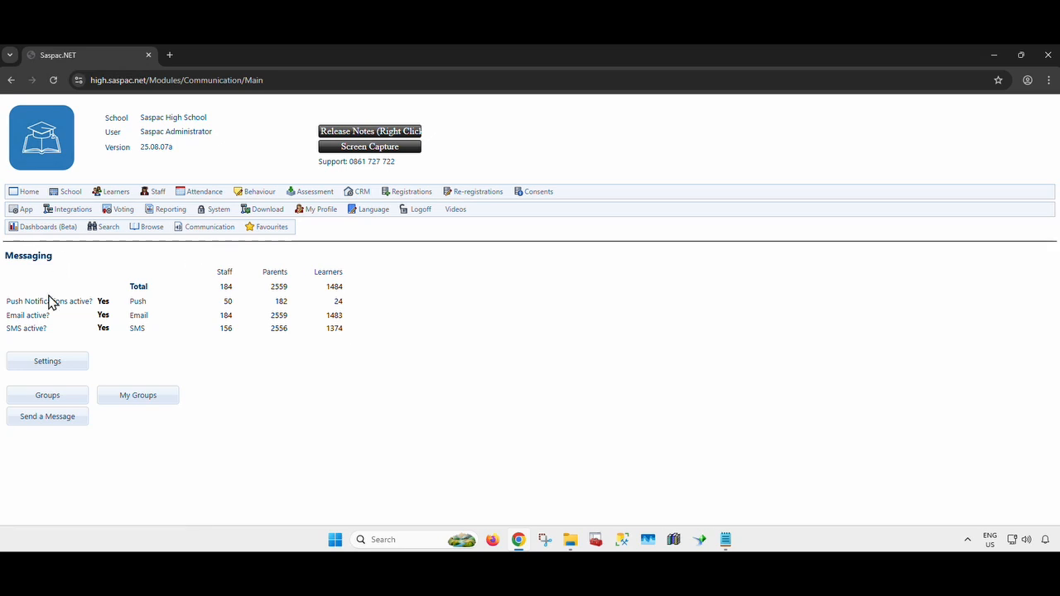
pyautogui.click(43, 362)
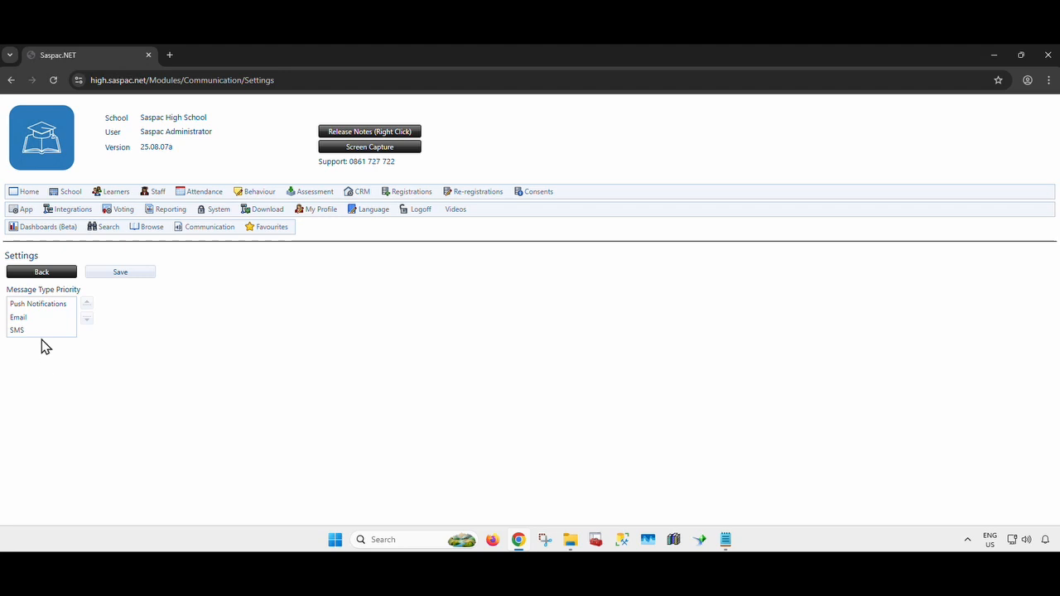
pyautogui.click(41, 274)
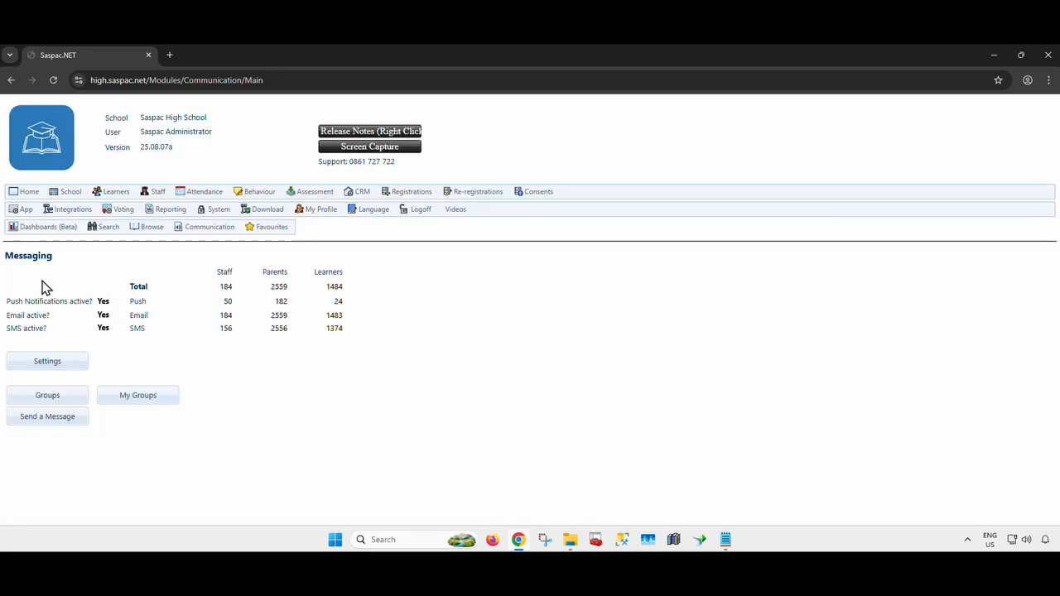
# Step: Open the communication groups and display the details of the Soccer group under Sports
pyautogui.click(43, 396)
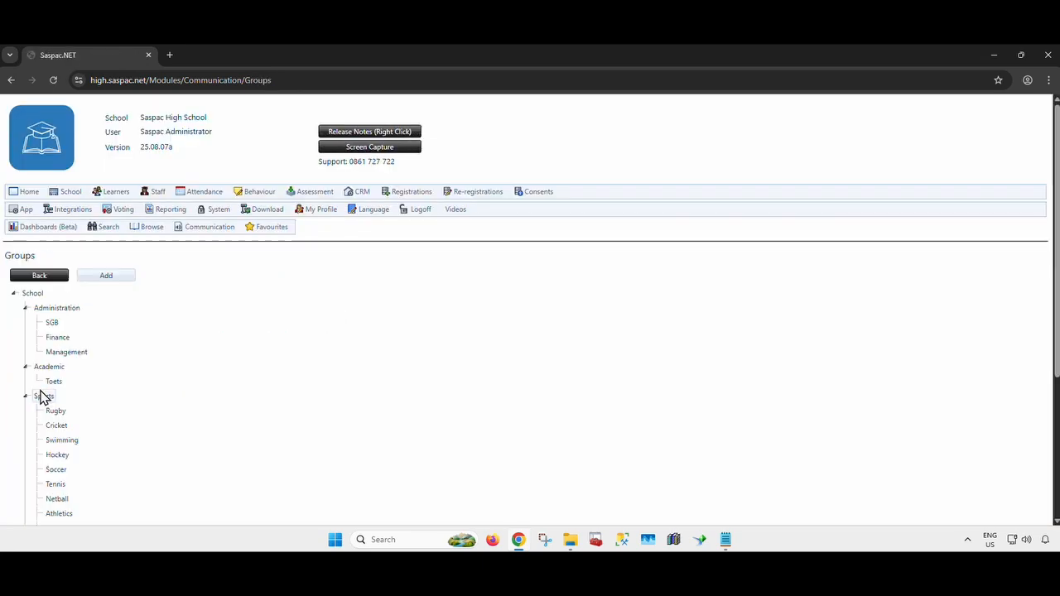
pyautogui.scroll(-3, 131, 391)
pyautogui.scroll(2, 131, 390)
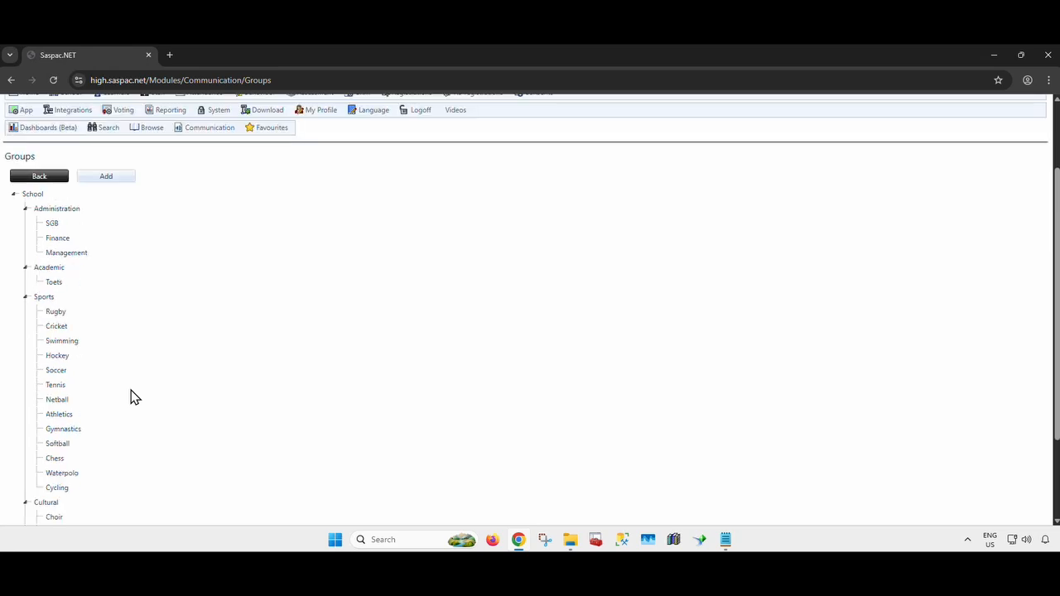
pyautogui.click(66, 428)
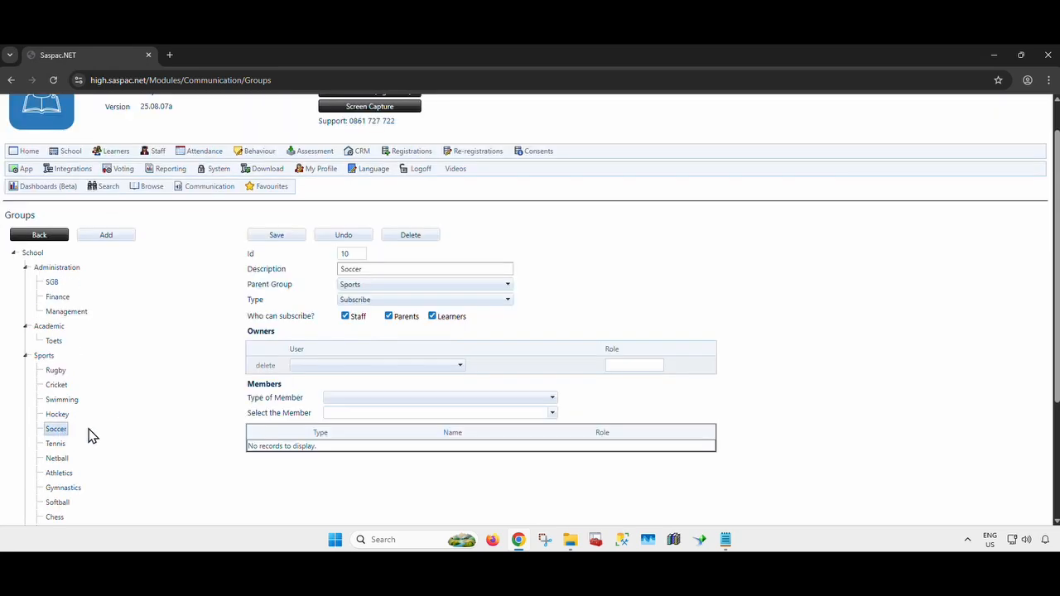
# Step: Add a staff member to the Soccer group's members and give them the role Coach
pyautogui.click(351, 400)
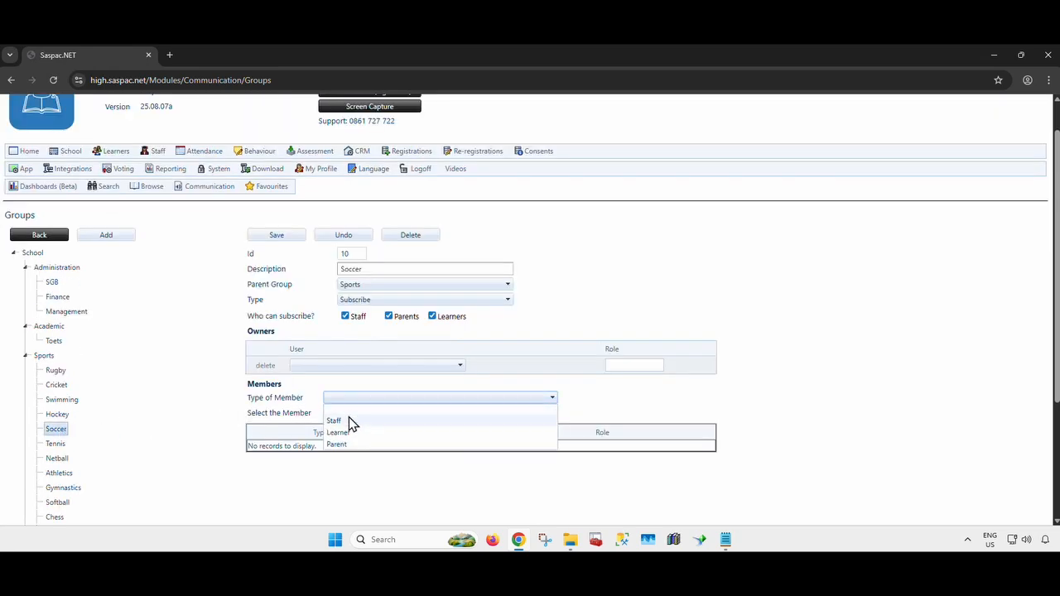
pyautogui.click(346, 418)
pyautogui.click(352, 413)
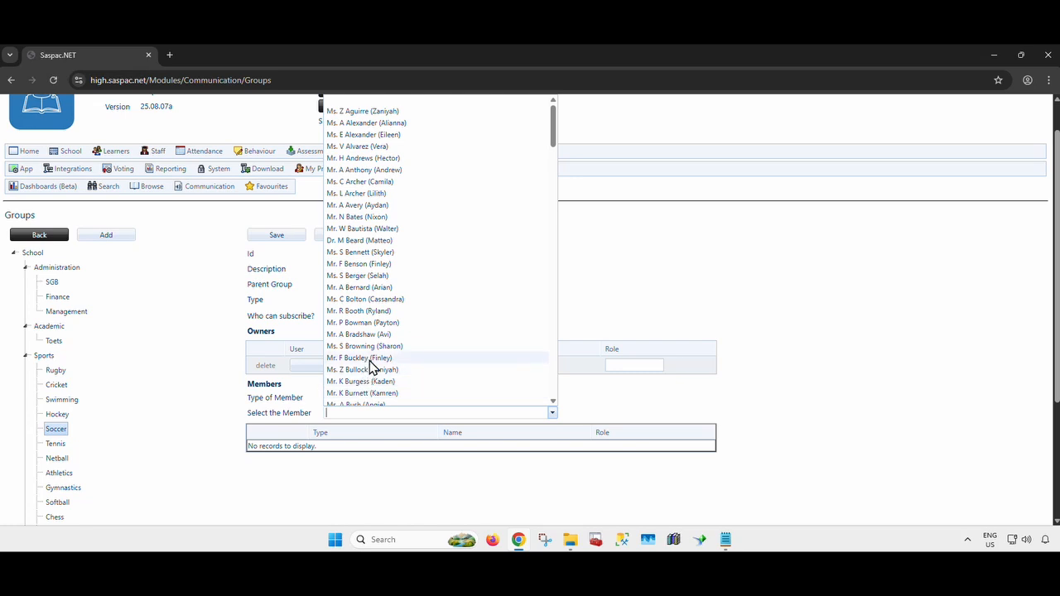
pyautogui.click(370, 359)
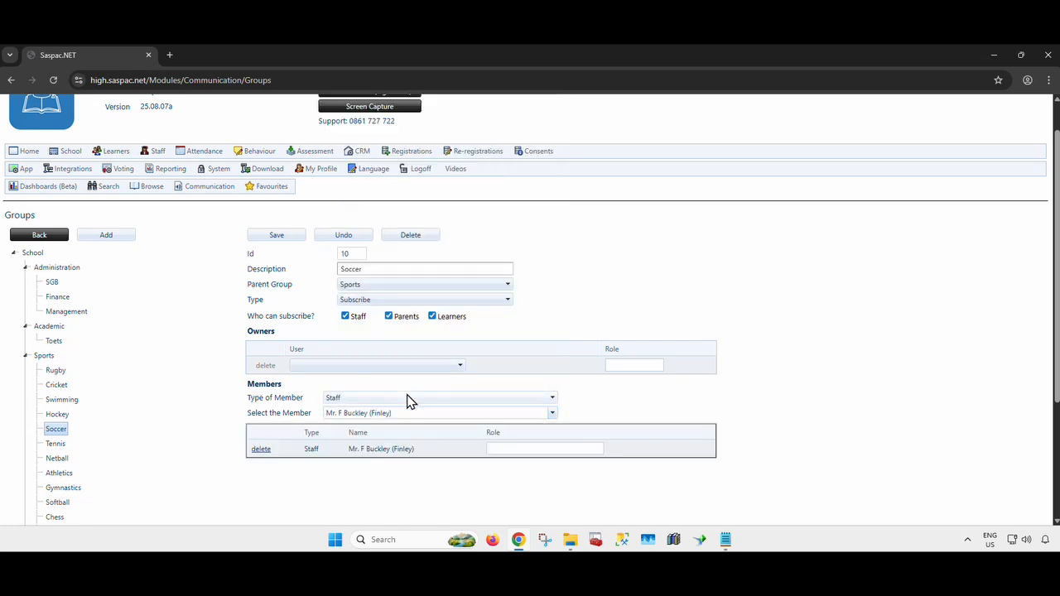
pyautogui.click(535, 448)
pyautogui.write('Coach')
pyautogui.click(524, 400)
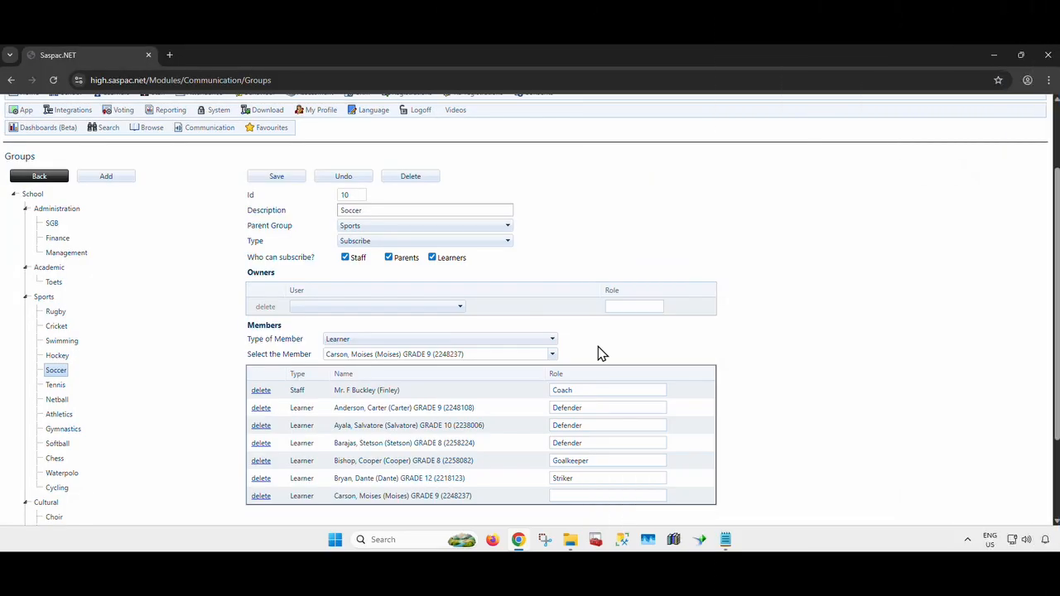
# Step: Undo the unsaved changes to the Soccer group and return to the messaging overview
pyautogui.scroll(1, 602, 353)
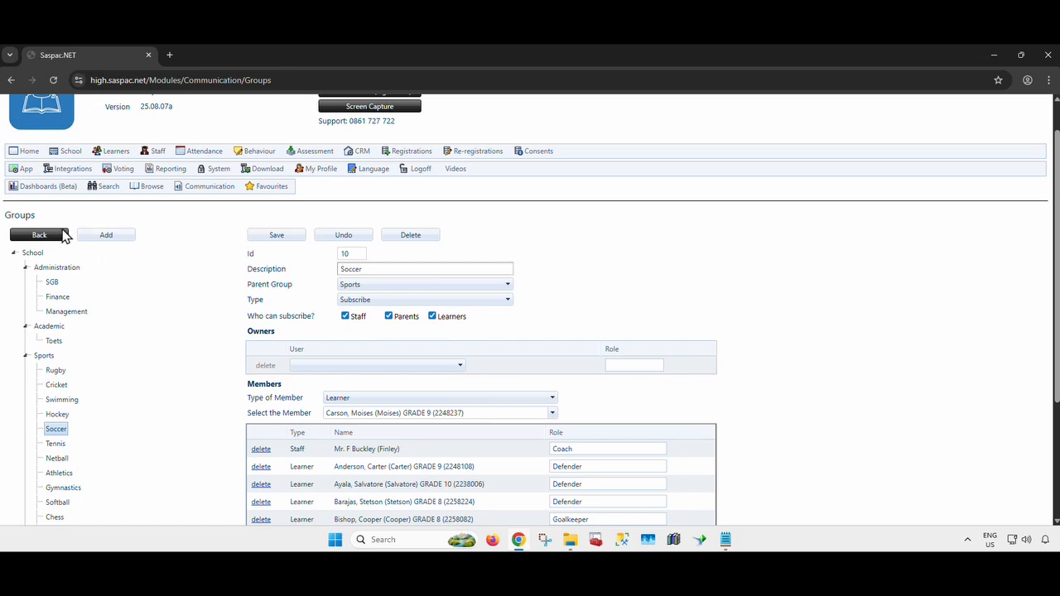
pyautogui.click(344, 239)
pyautogui.click(490, 315)
pyautogui.click(44, 240)
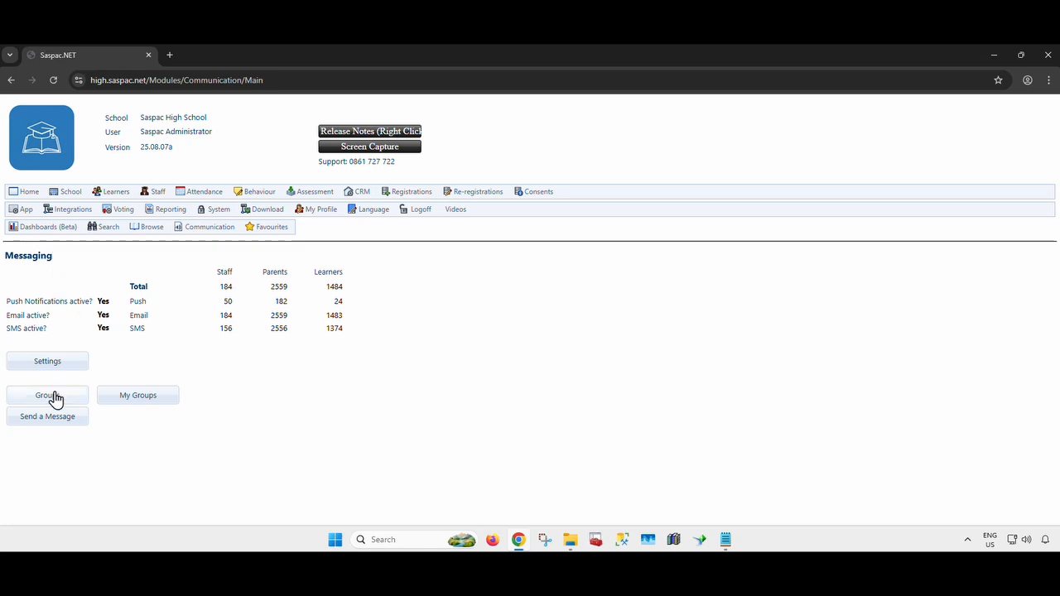
# Step: Open the list of messages and check its history, switching the history display back off
pyautogui.click(55, 420)
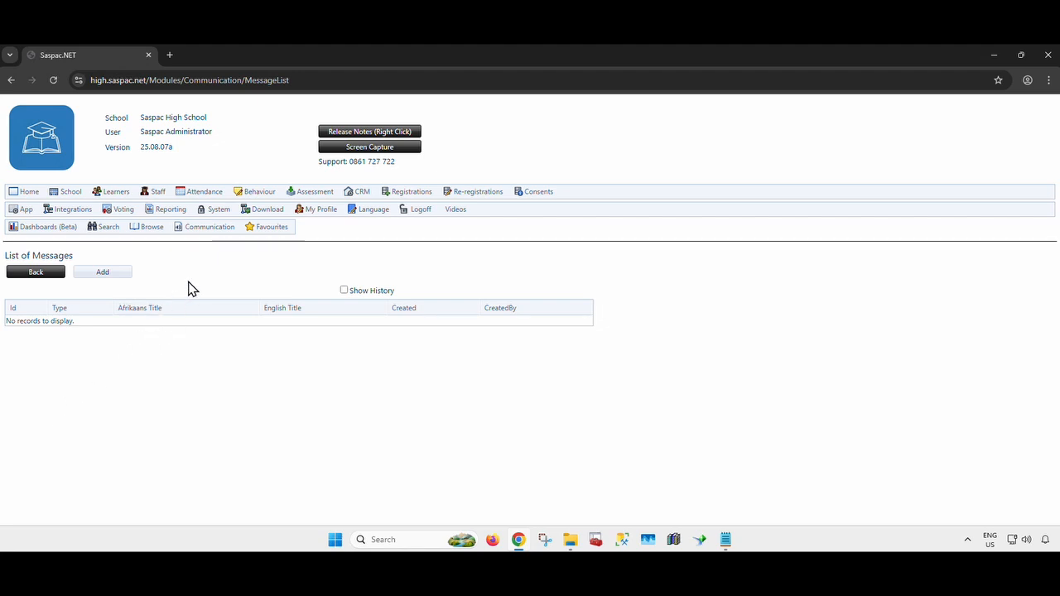
pyautogui.click(344, 291)
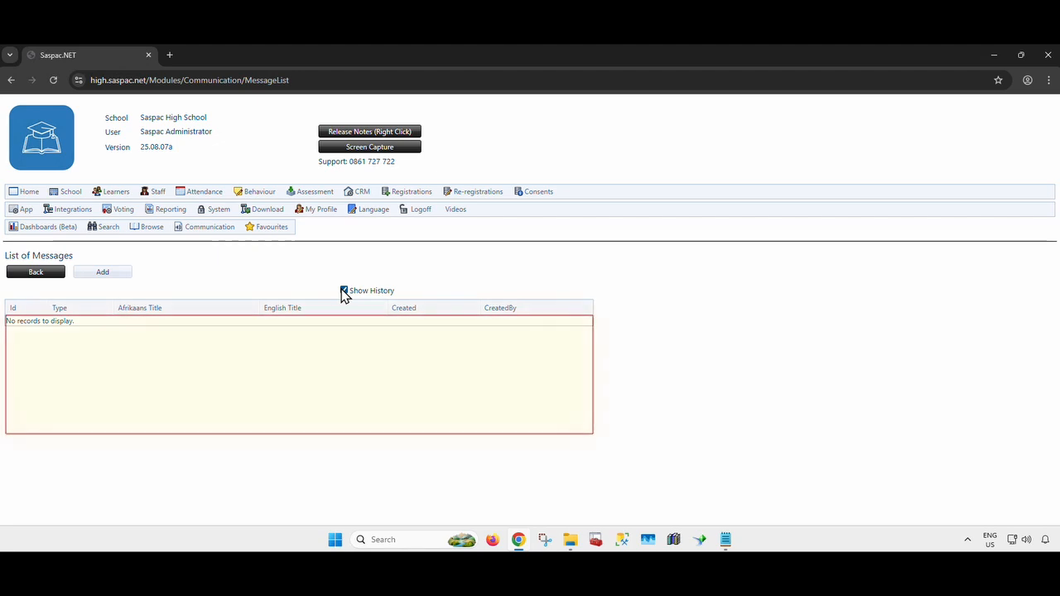
pyautogui.click(343, 291)
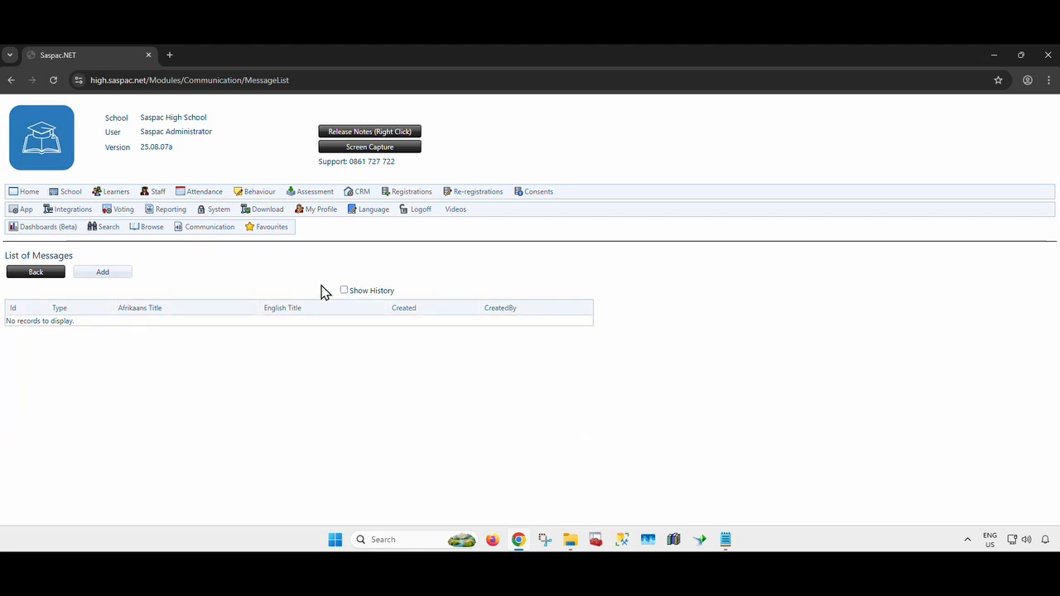
# Step: Start a new message of type Message, trying the group, parent and learner recipient options and selecting one individual staff member
pyautogui.click(126, 273)
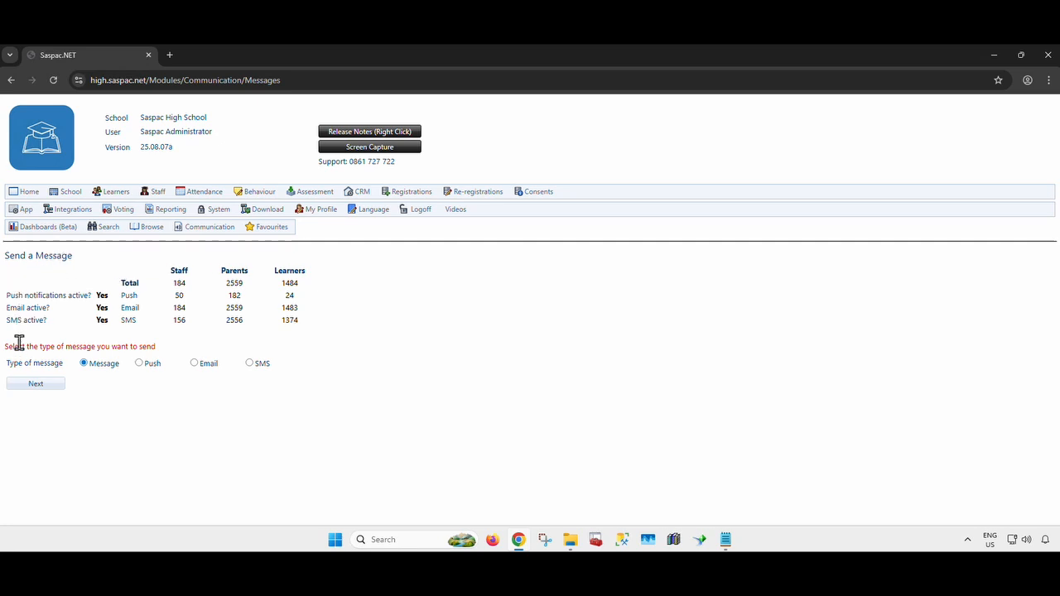
pyautogui.click(30, 385)
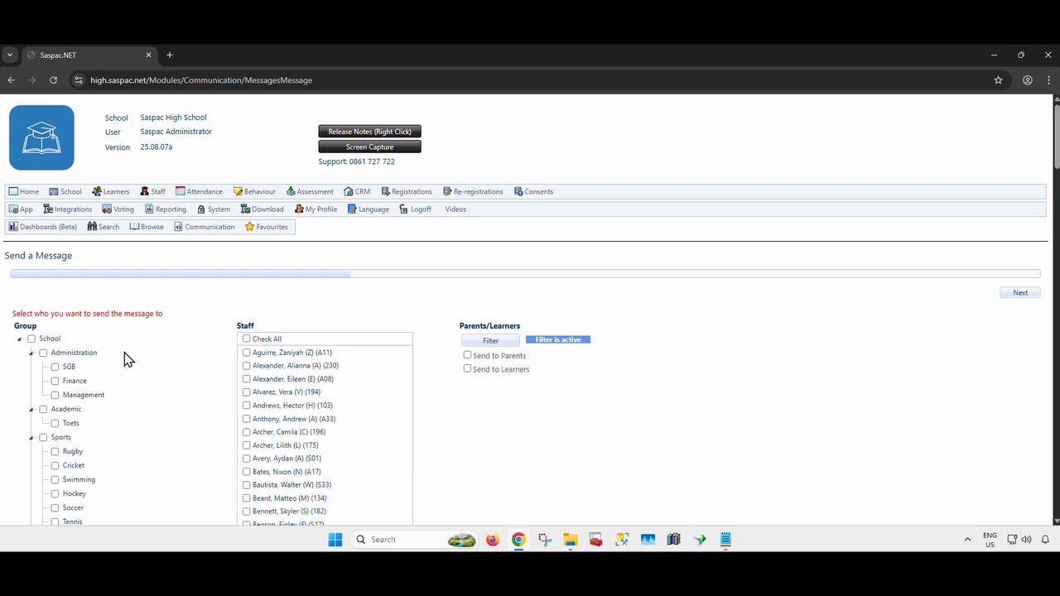
pyautogui.scroll(-2, 197, 321)
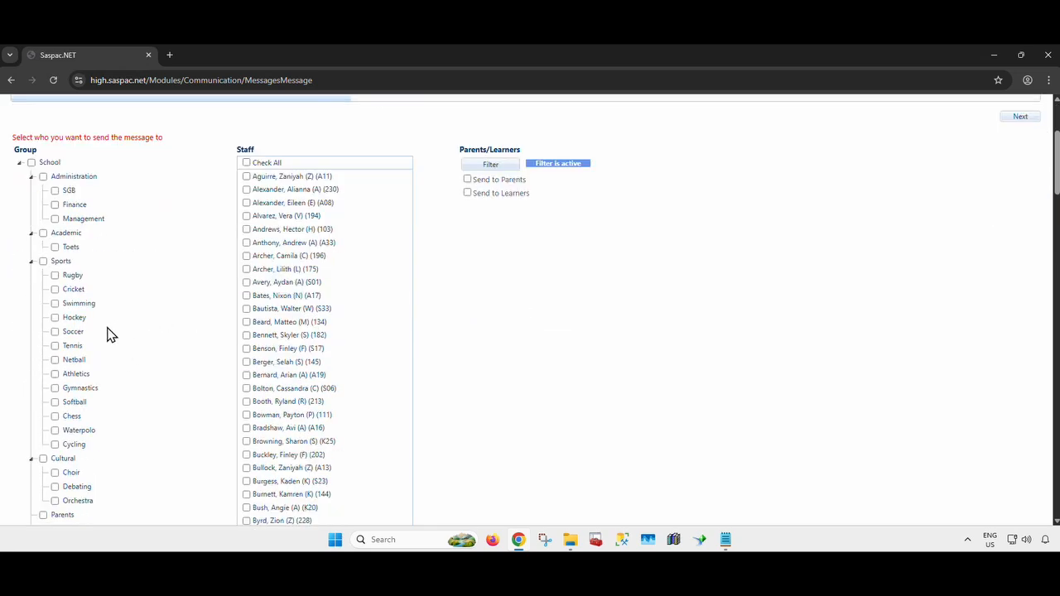
pyautogui.click(56, 332)
pyautogui.click(32, 162)
pyautogui.click(467, 179)
pyautogui.click(467, 179)
pyautogui.click(467, 193)
pyautogui.click(467, 192)
pyautogui.click(246, 258)
pyautogui.click(1021, 119)
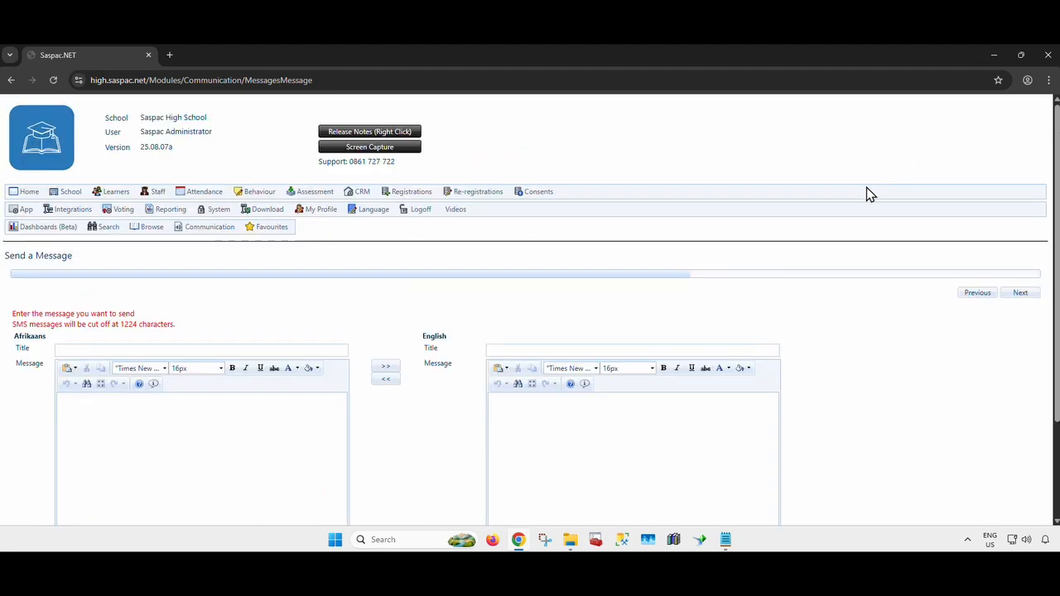
# Step: Enter "Test" as both the title and the body of the English message
pyautogui.scroll(-1, 460, 310)
pyautogui.click(514, 290)
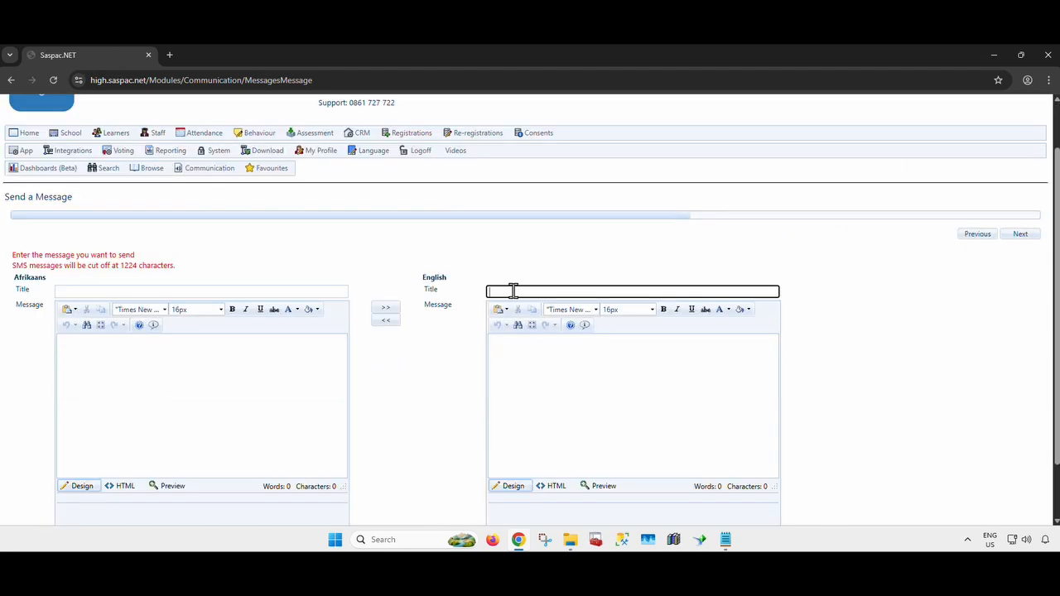
pyautogui.write('Test')
pyautogui.moveTo(513, 290); pyautogui.dragTo(455, 296)
pyautogui.hotkey('ctrl', 'c')
pyautogui.click(532, 339)
pyautogui.hotkey('ctrl', 'v')
# Step: Enter "Toets" as both the title and the body of the Afrikaans message and continue to the next stage
pyautogui.click(132, 290)
pyautogui.write('Toets')
pyautogui.moveTo(132, 289); pyautogui.dragTo(45, 293)
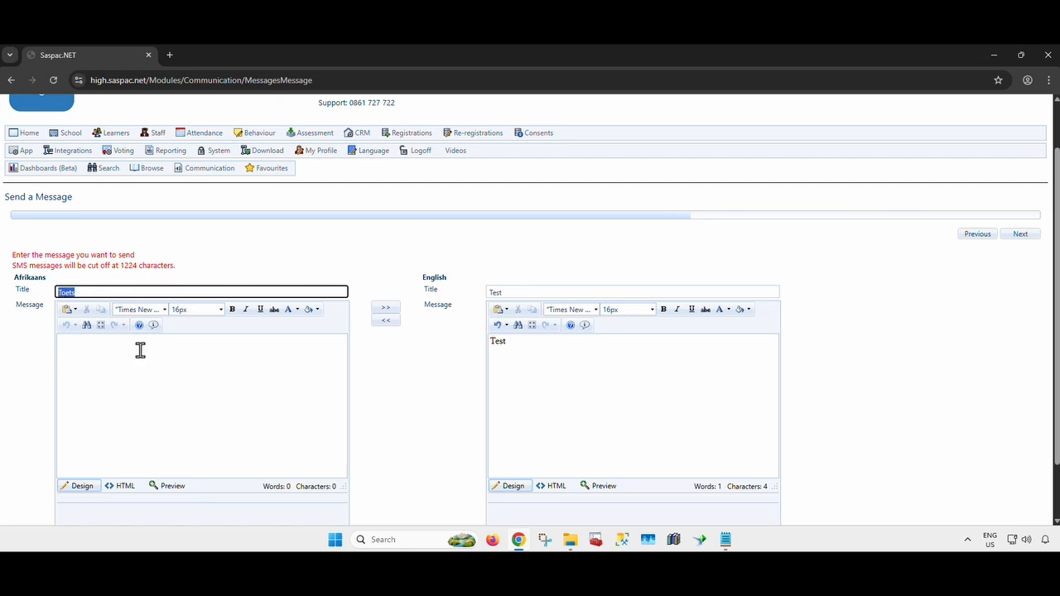
pyautogui.hotkey('ctrl', 'c')
pyautogui.click(140, 351)
pyautogui.hotkey('ctrl', 'v')
pyautogui.scroll(1, 454, 268)
pyautogui.click(1021, 286)
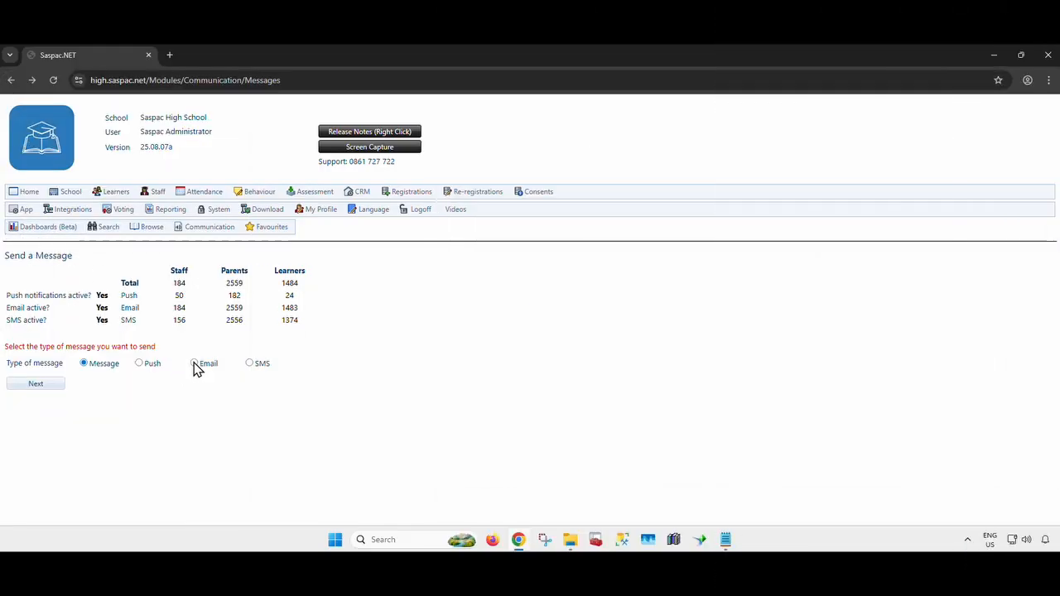
# Step: Review the Email message type through its attachments stage to the summary, and return home without sending
pyautogui.click(194, 365)
pyautogui.click(37, 384)
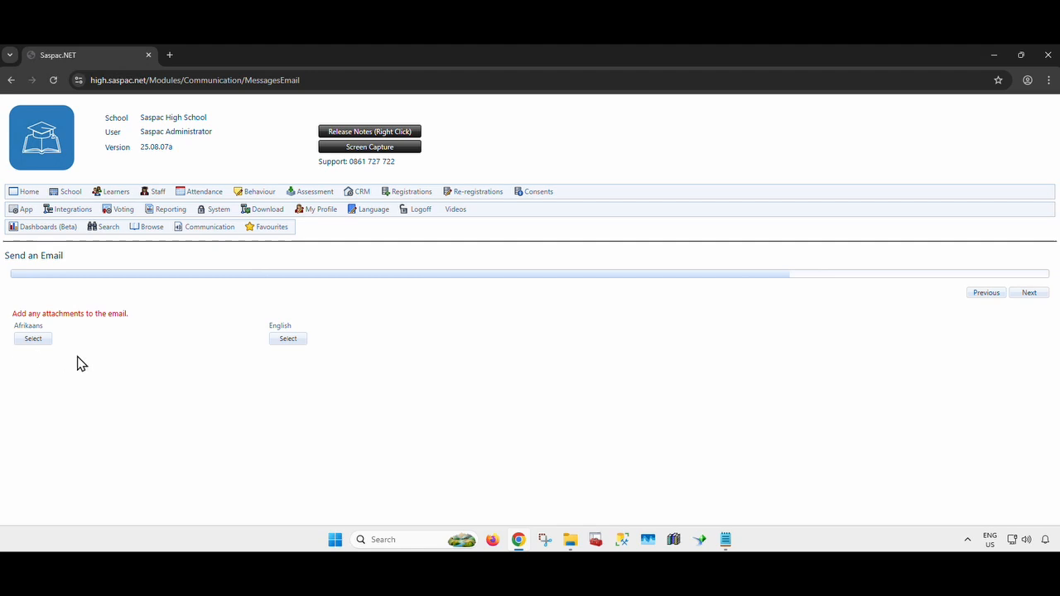
pyautogui.click(1020, 296)
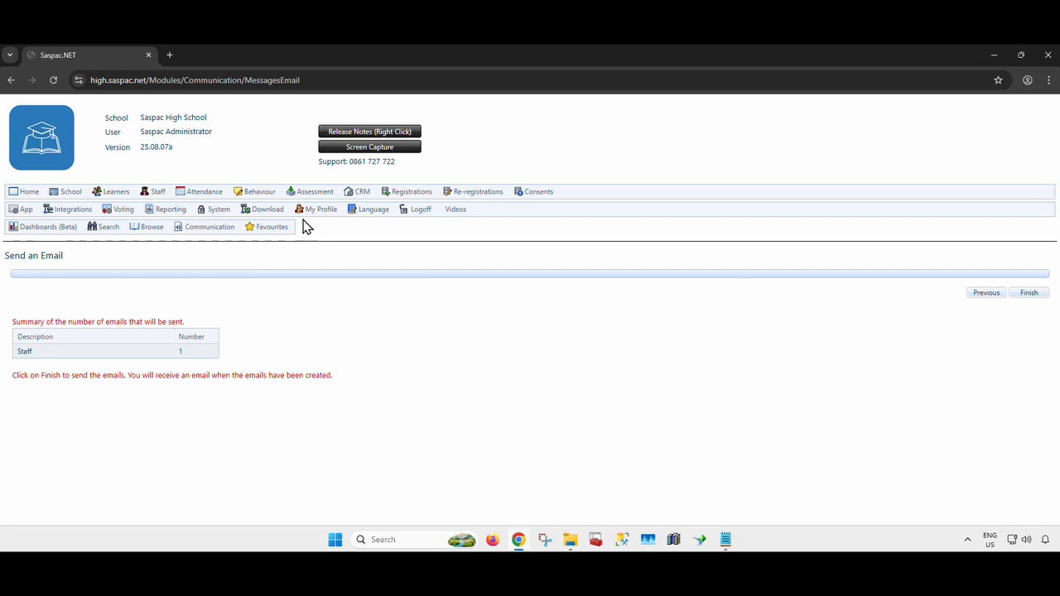
pyautogui.click(24, 196)
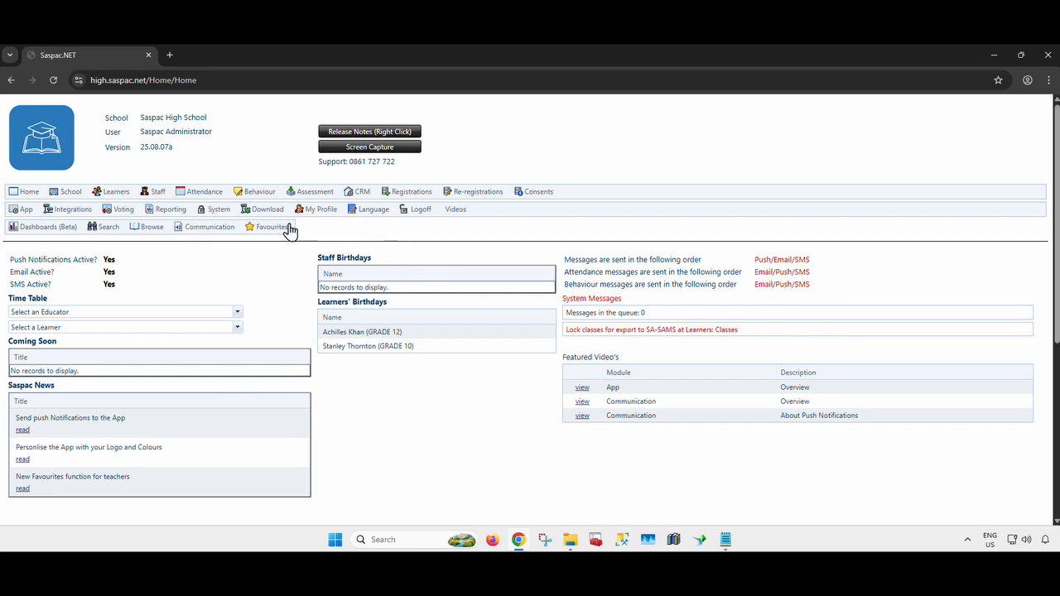
# Step: Open the Attendance messages and examine the sending priority, the absentee grades and the Daily Register message templates
pyautogui.click(206, 196)
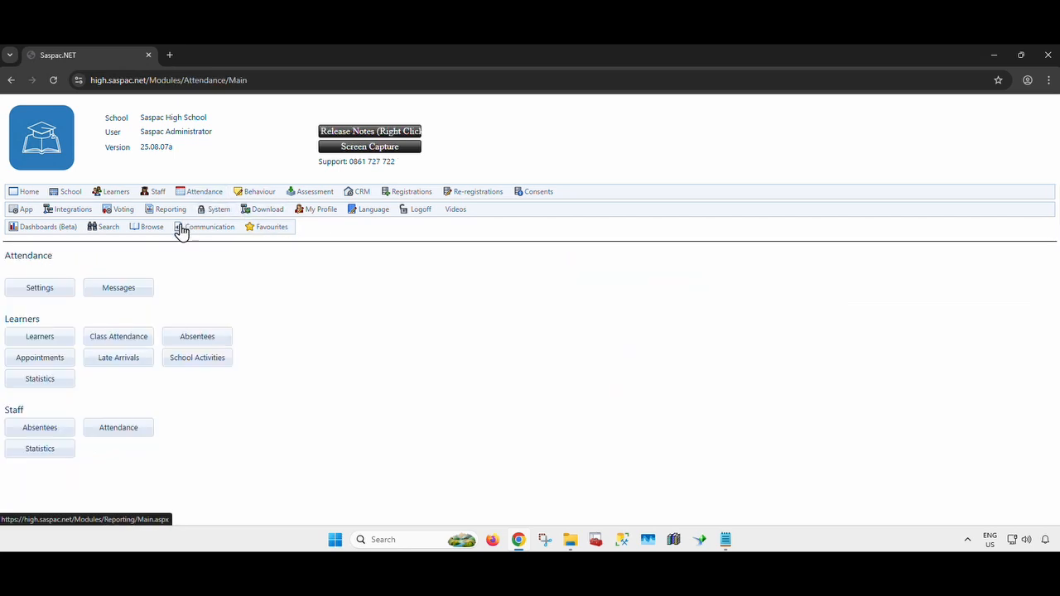
pyautogui.click(140, 290)
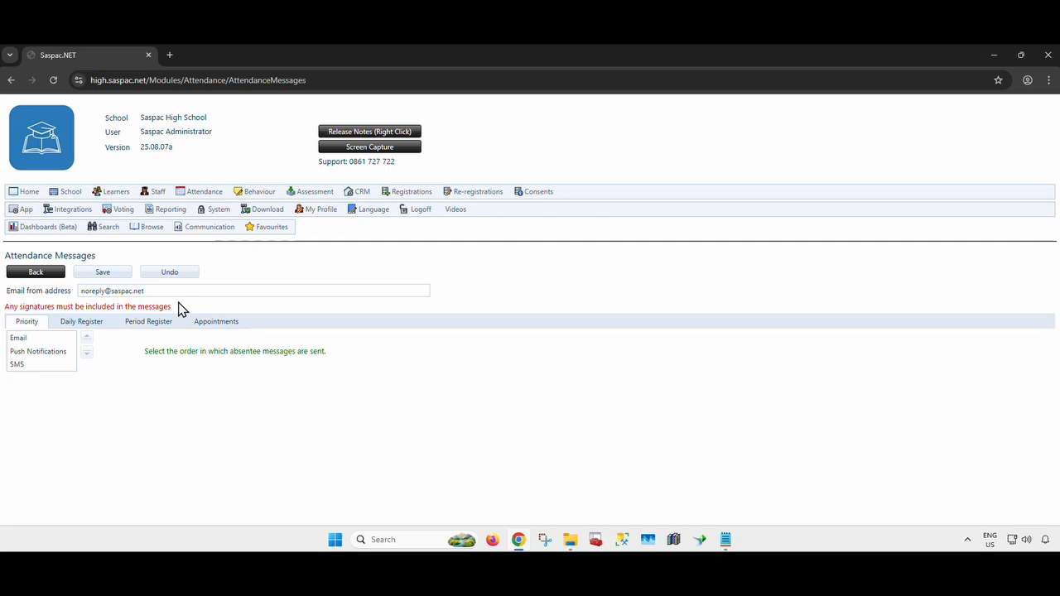
pyautogui.click(91, 330)
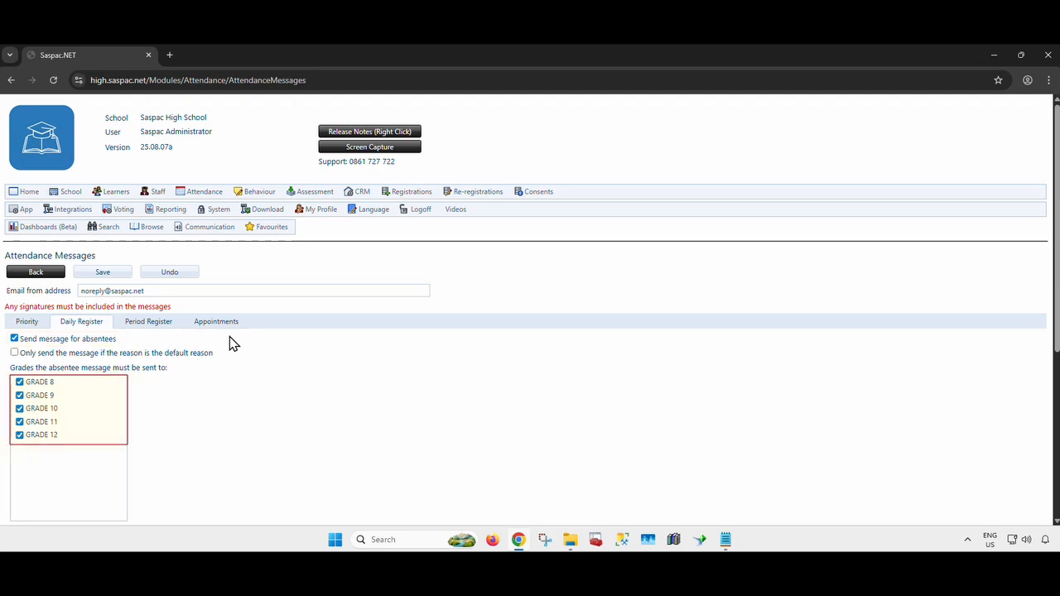
pyautogui.scroll(-2, 231, 341)
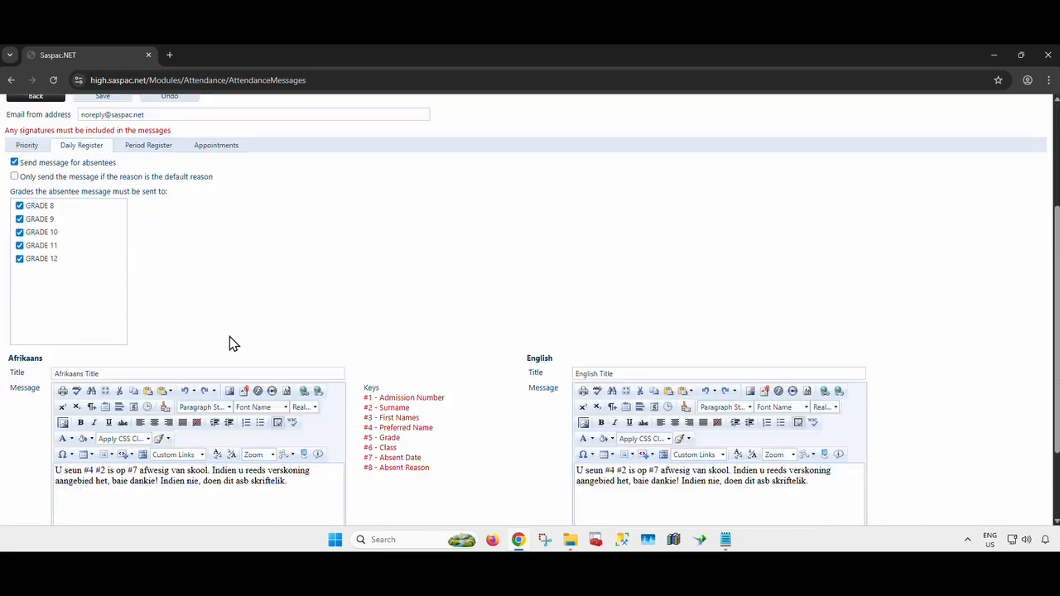
pyautogui.scroll(-2, 225, 288)
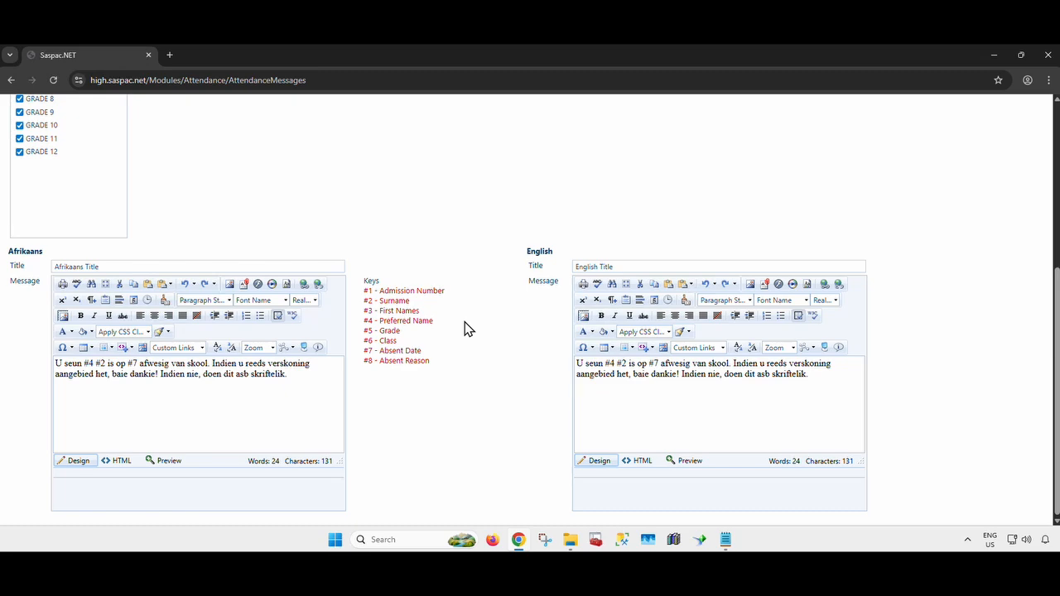
pyautogui.scroll(3, 466, 329)
# Step: Examine the Period Register and Appointments message templates in the Attendance messages
pyautogui.click(148, 321)
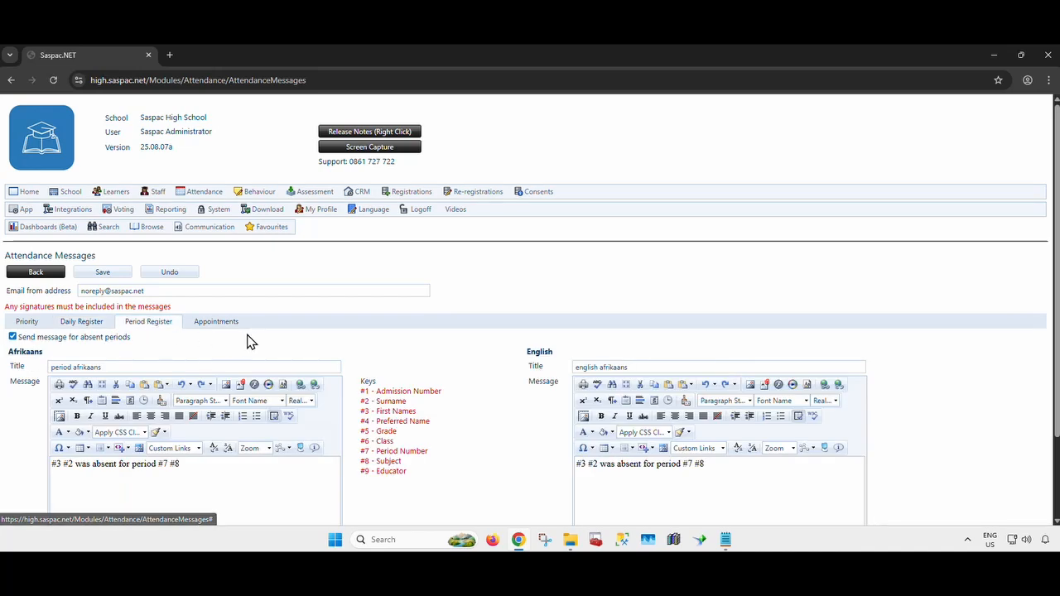
pyautogui.scroll(-1, 429, 352)
pyautogui.click(227, 223)
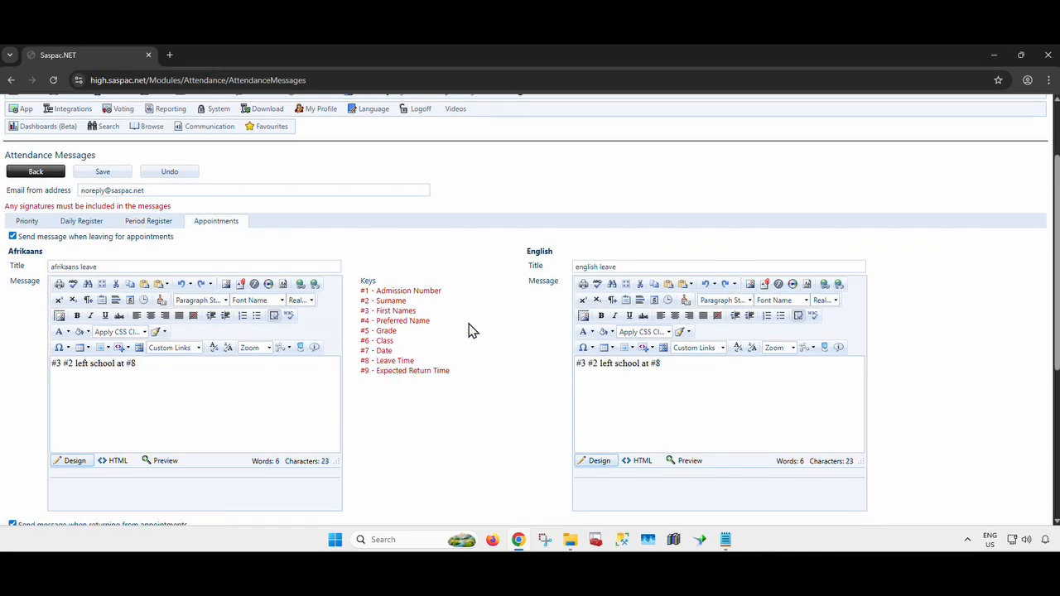
pyautogui.scroll(2, 469, 330)
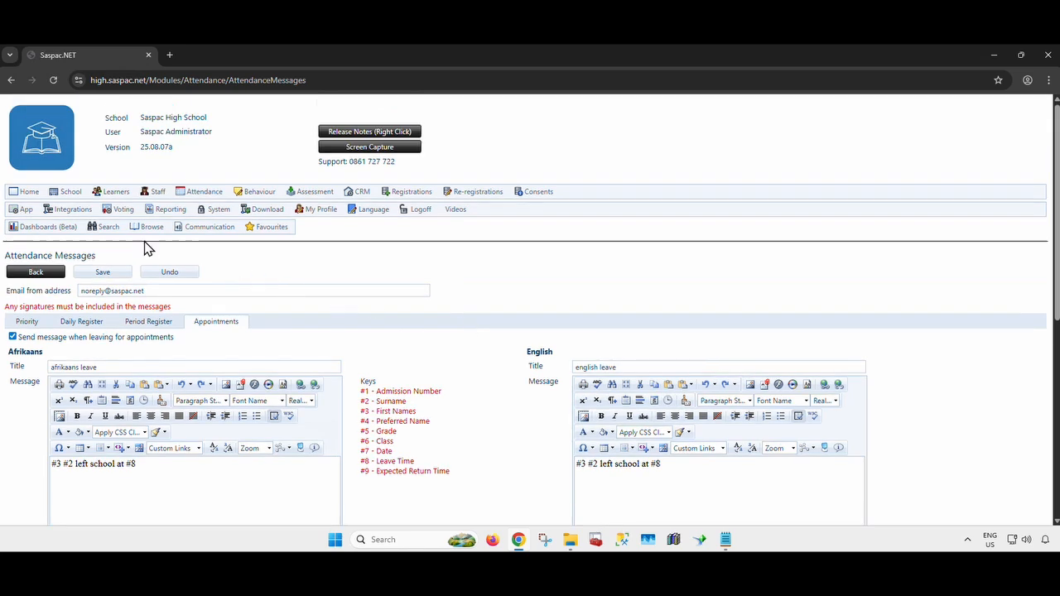
# Step: Return to the home page, check the behaviour message sending order, and open the Behaviour messages setup
pyautogui.click(26, 195)
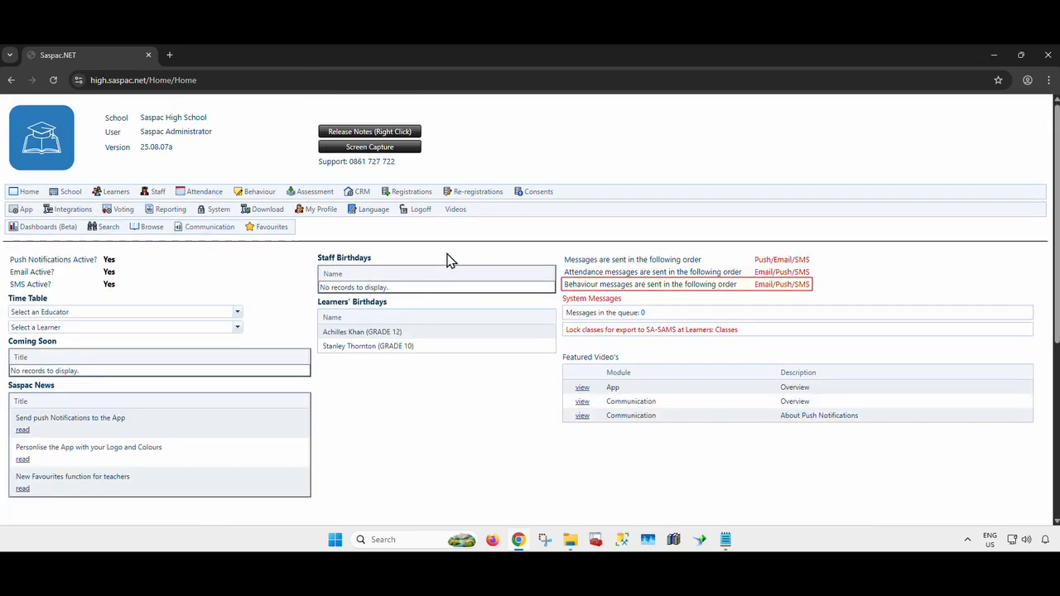
pyautogui.click(268, 197)
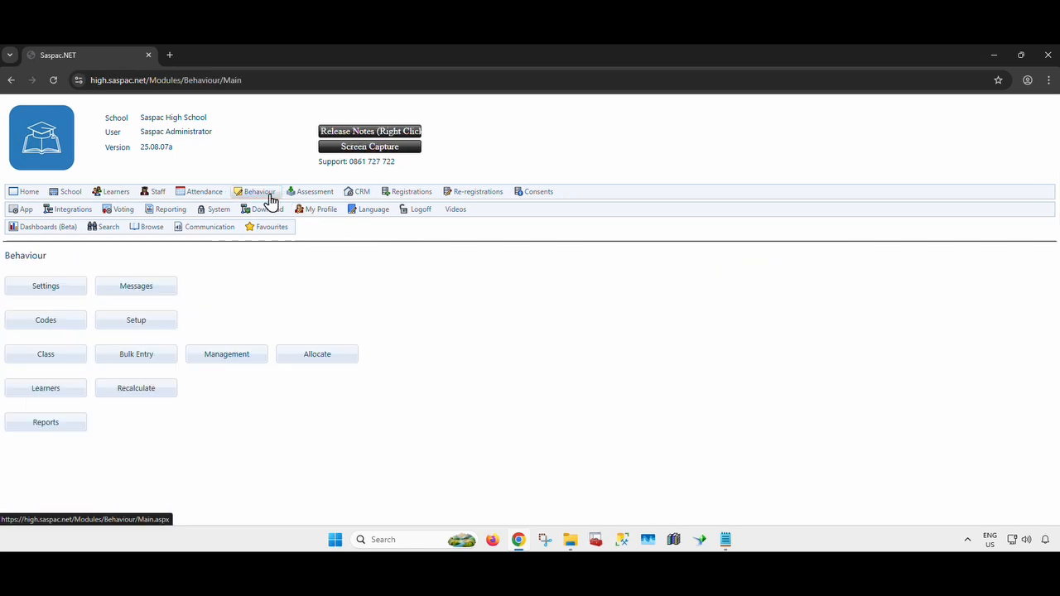
pyautogui.click(170, 288)
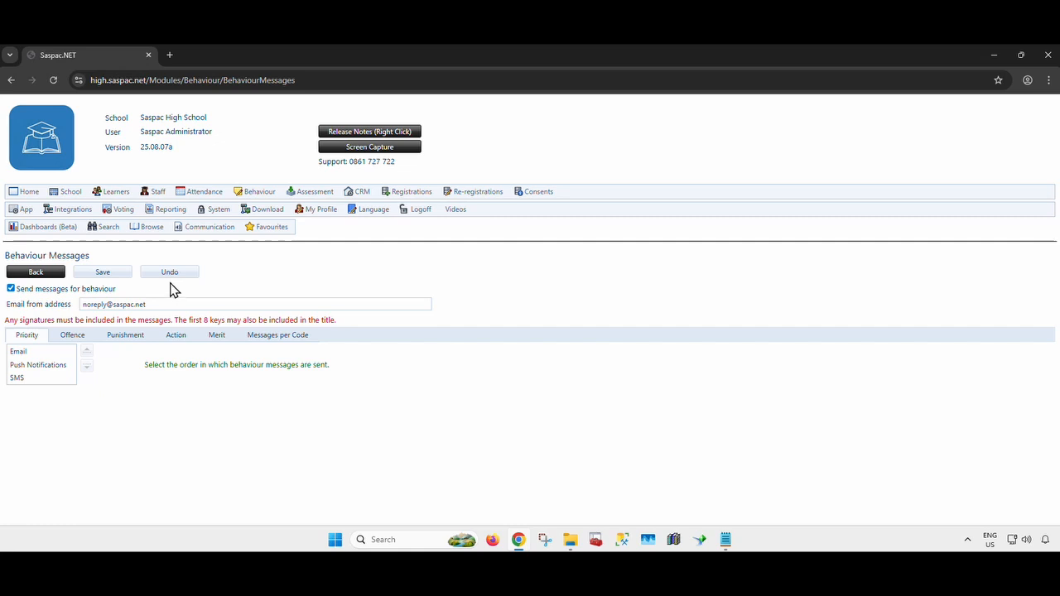
# Step: Examine the Offence, Punishment, Action and Merit message templates in the Behaviour messages
pyautogui.click(86, 335)
pyautogui.scroll(-1, 408, 360)
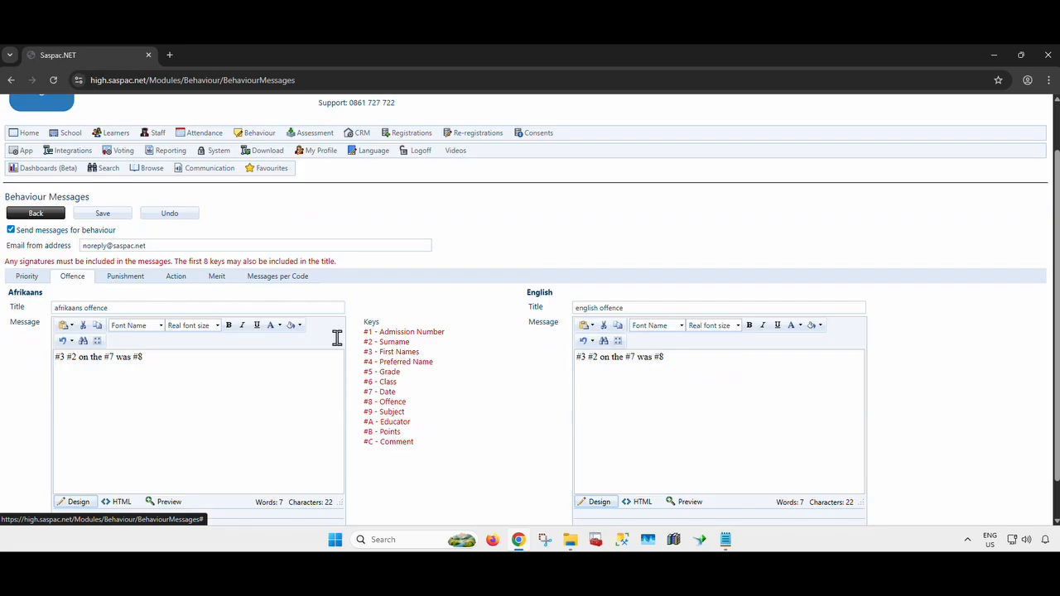
pyautogui.click(136, 280)
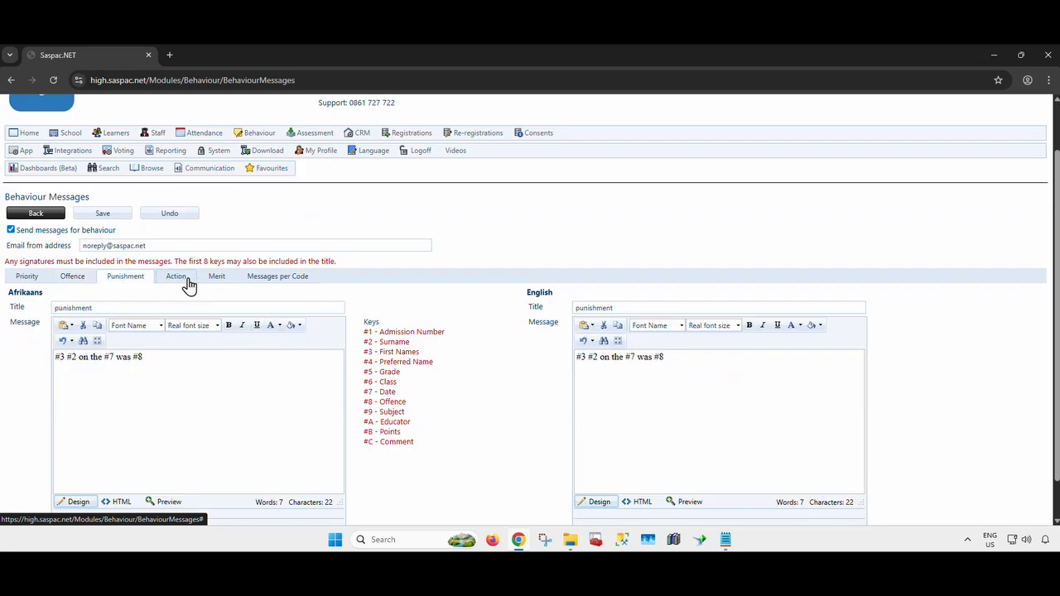
pyautogui.click(187, 280)
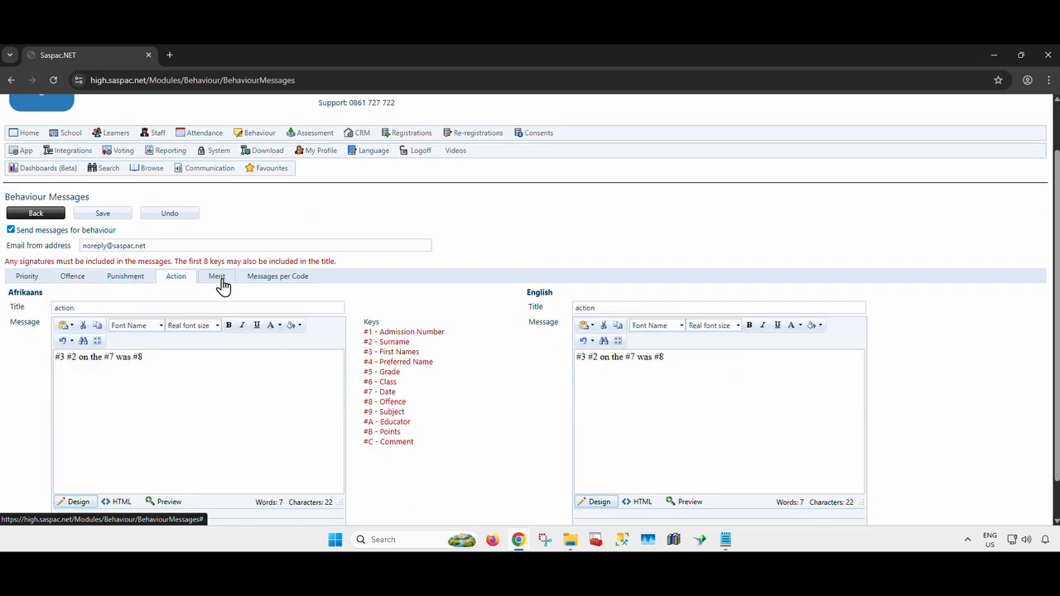
pyautogui.click(221, 282)
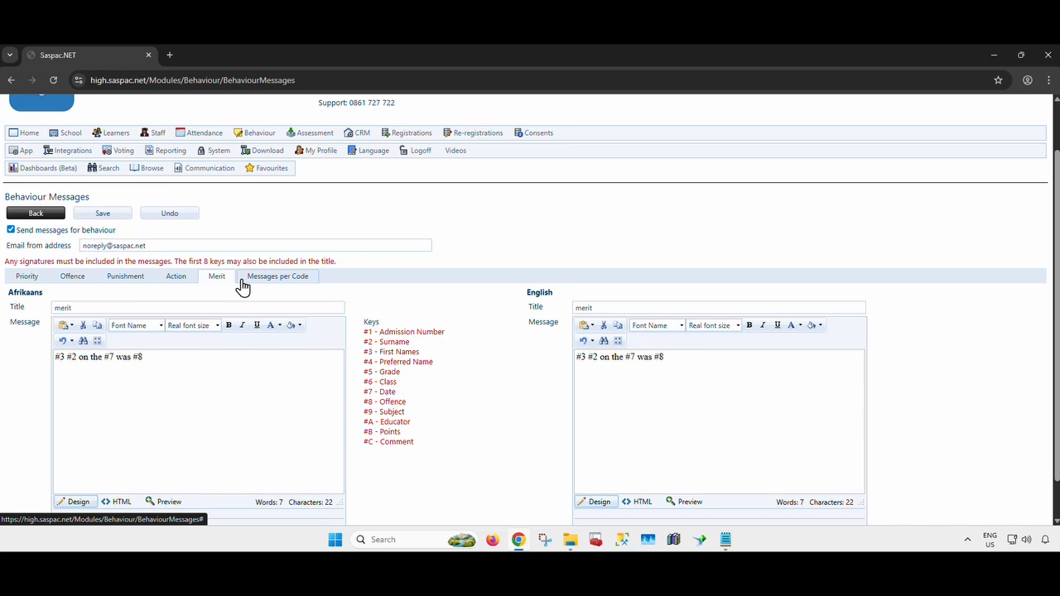
# Step: Examine the Afrikaans and English message texts for the Baklei behaviour code, and close them without changes
pyautogui.click(313, 280)
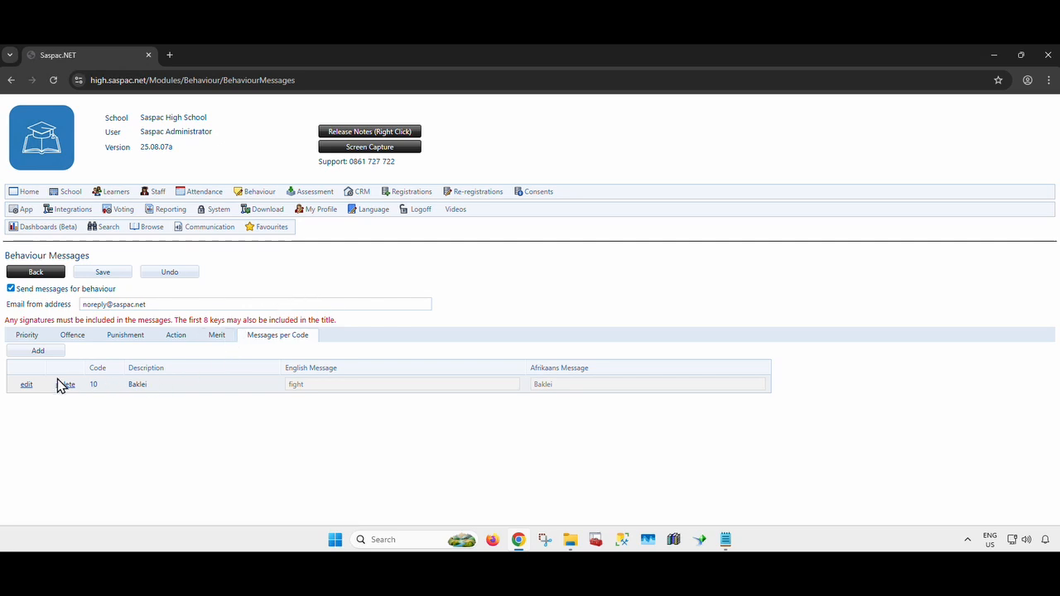
pyautogui.click(28, 389)
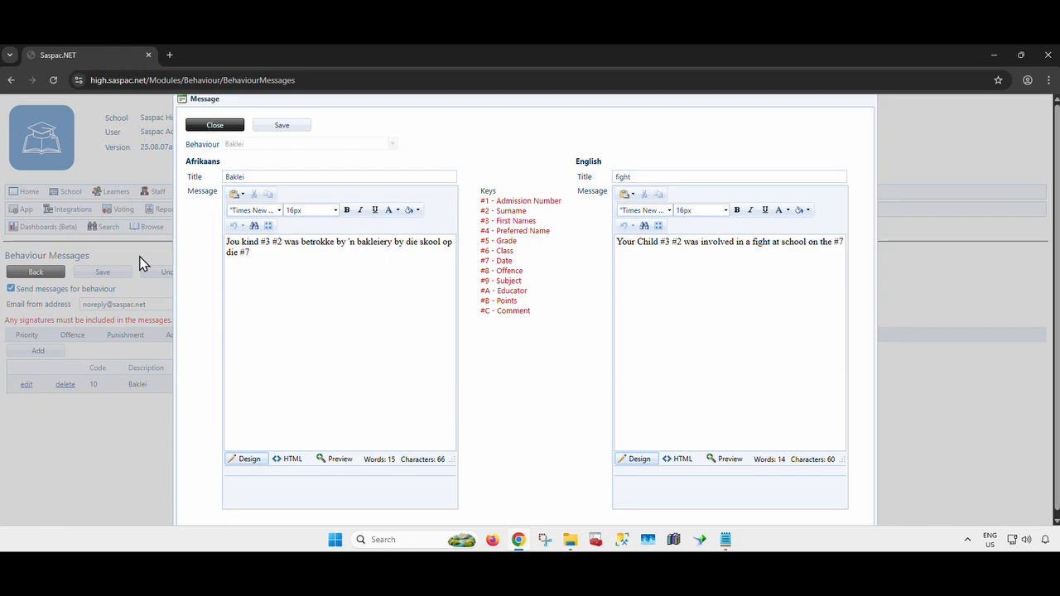
pyautogui.click(207, 126)
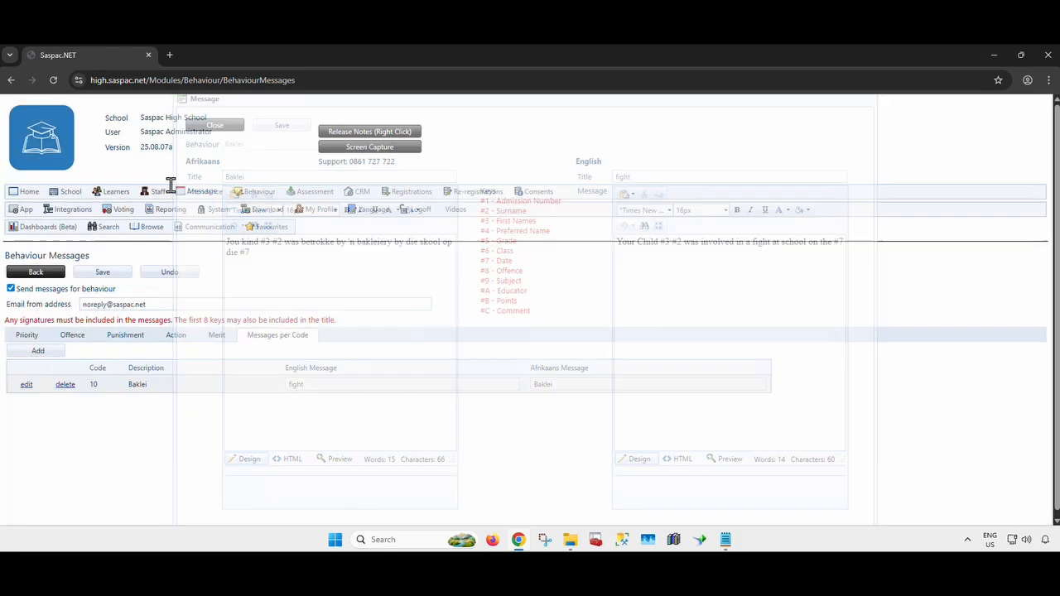
# Step: Review the form and Behaviour choices for adding a message per code, close it without saving, and return home
pyautogui.click(43, 351)
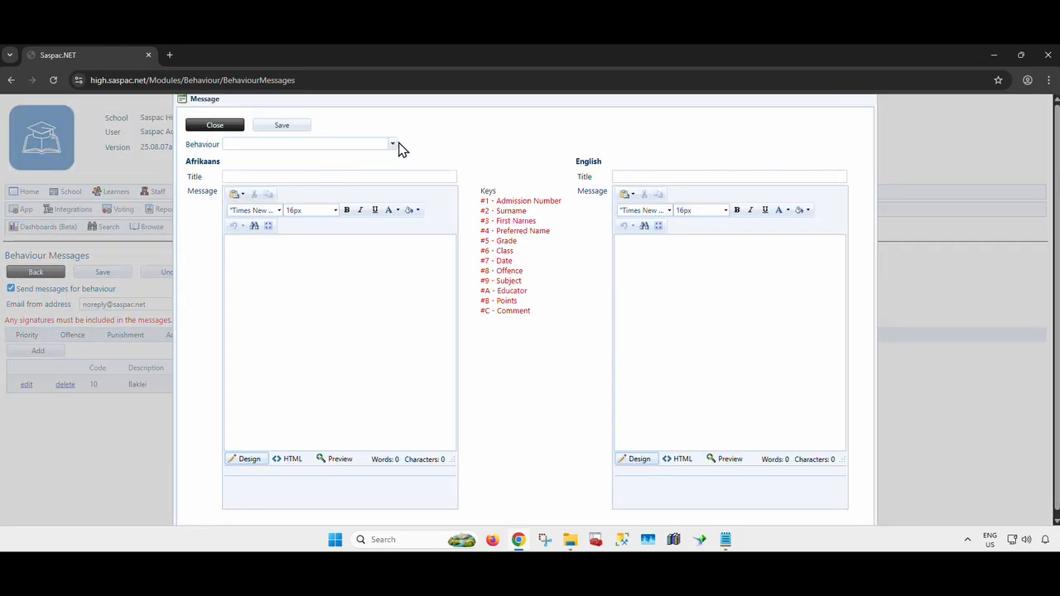
pyautogui.click(393, 145)
pyautogui.click(323, 261)
pyautogui.click(220, 128)
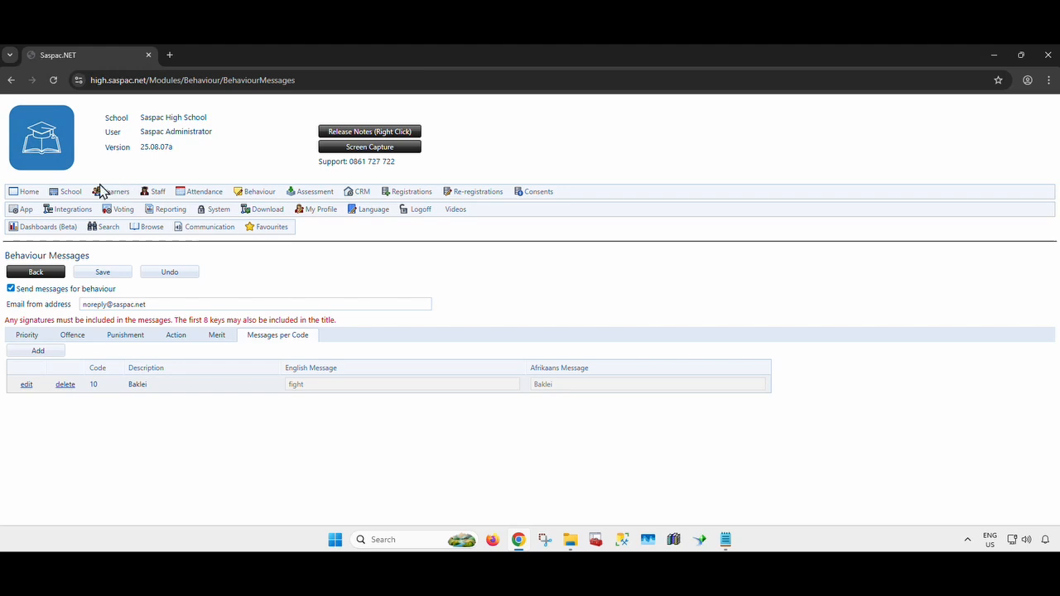
pyautogui.click(34, 195)
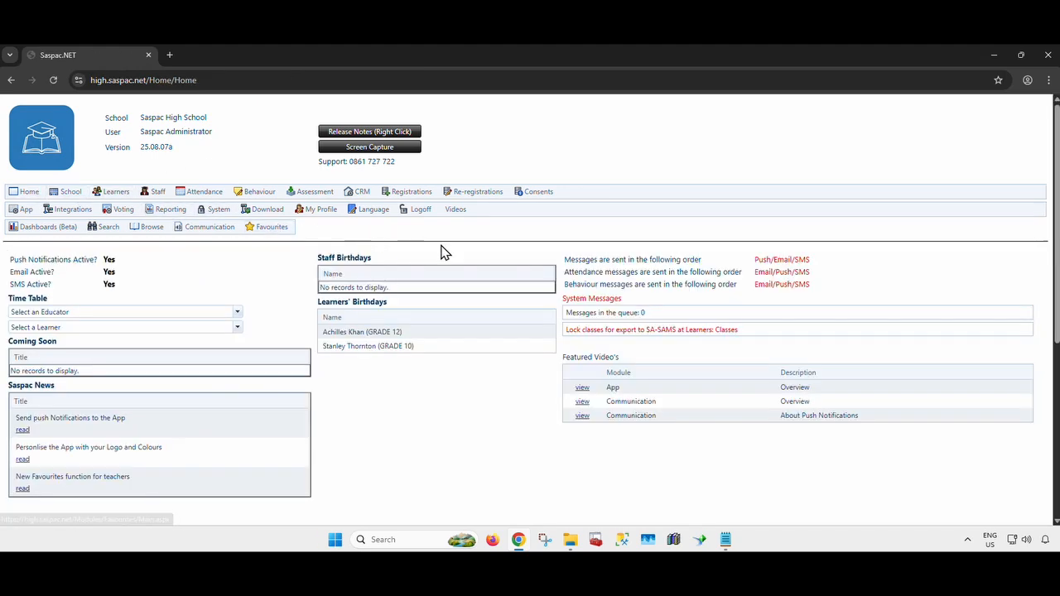